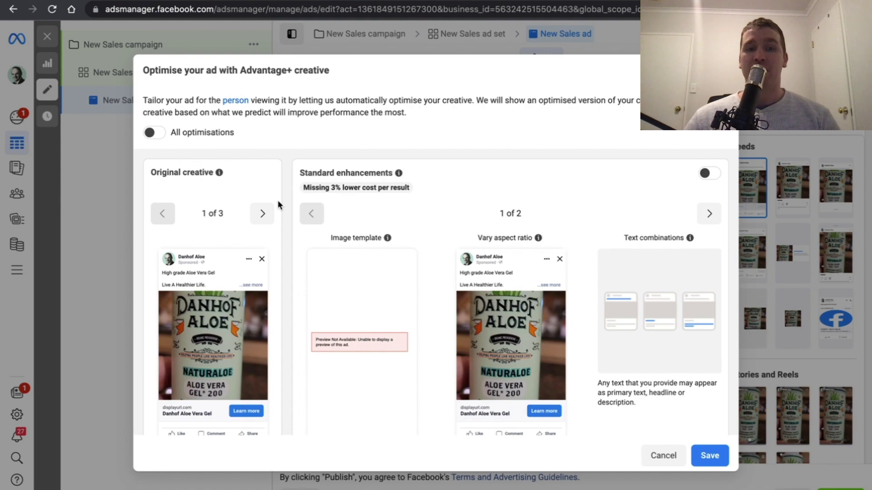
scroll(327, 269, down, 2)
scroll(326, 270, down, 1)
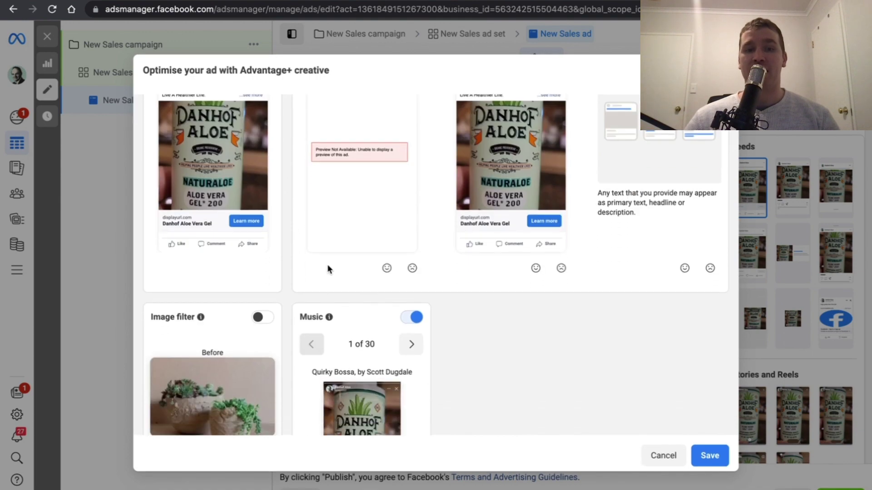
scroll(327, 270, down, 1)
scroll(328, 269, up, 1)
scroll(327, 270, up, 3)
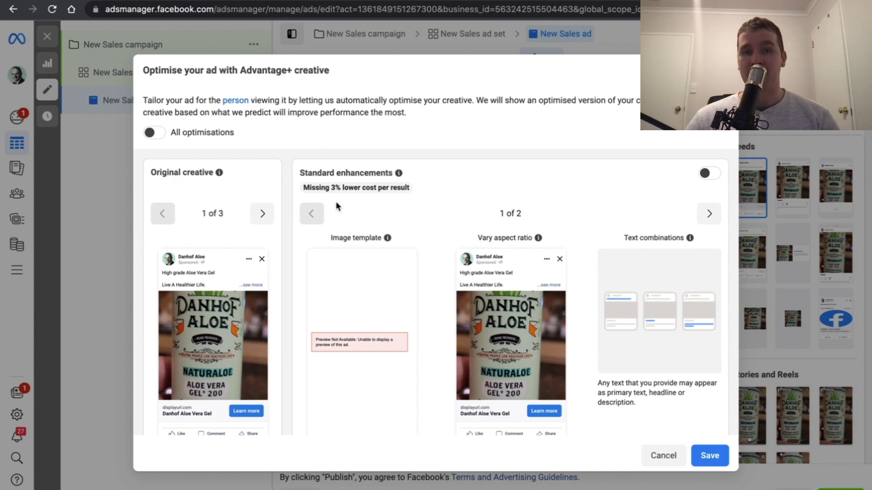
scroll(372, 306, down, 3)
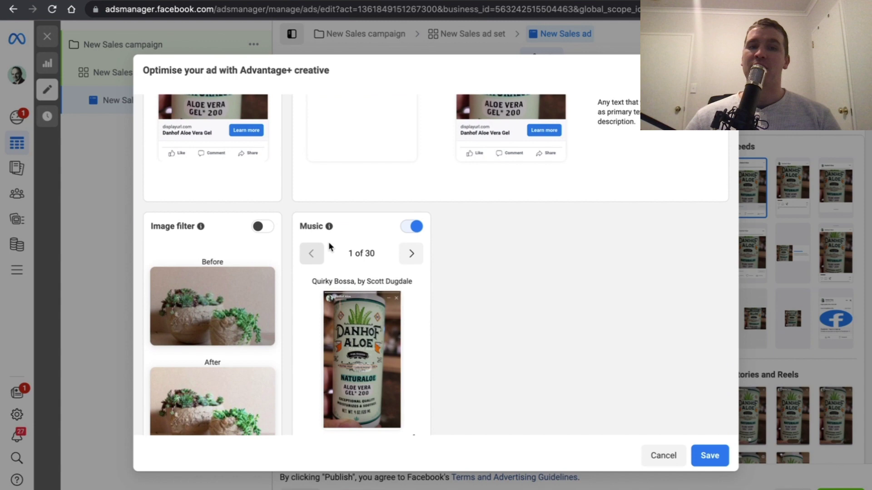
scroll(330, 247, up, 1)
scroll(329, 245, down, 1)
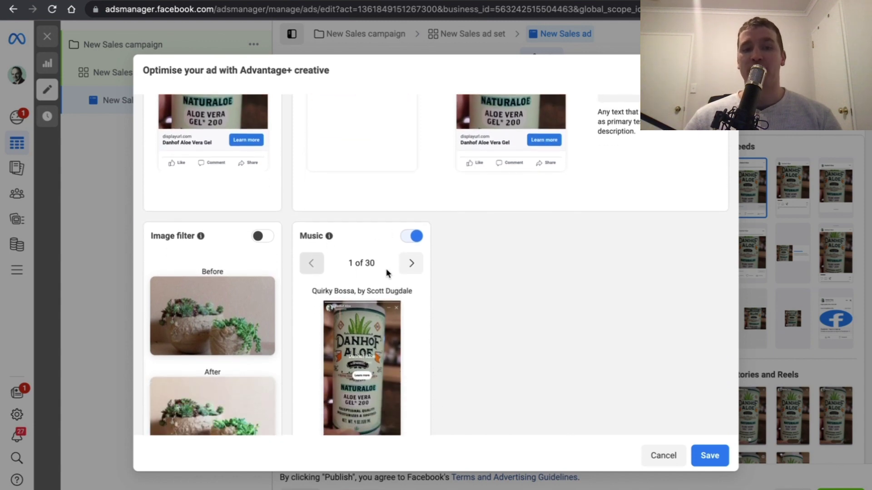
scroll(331, 262, down, 1)
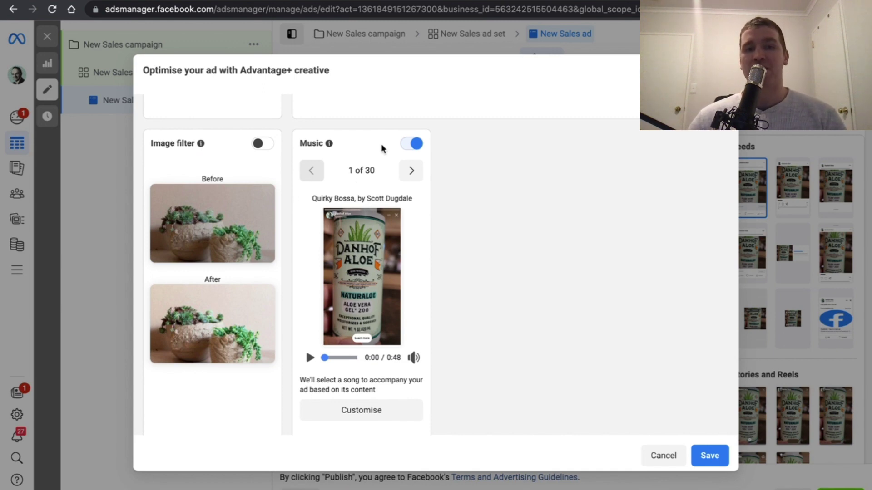
Browse suggested songs to track 4 of 30, Temporal by Sunset Exotic, then turn Music off
click(412, 143)
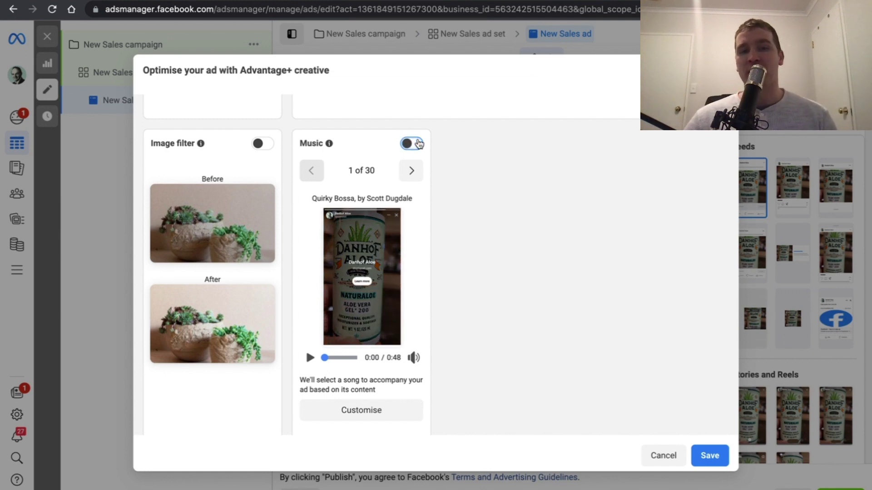
click(413, 144)
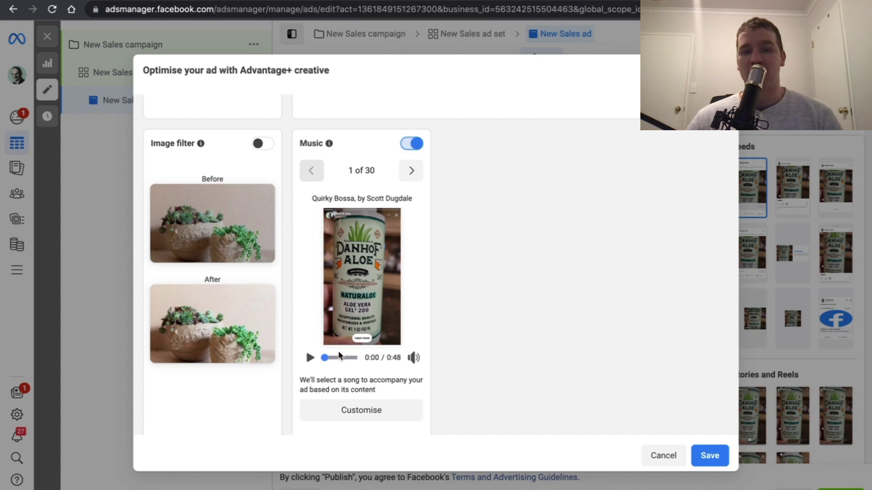
click(411, 172)
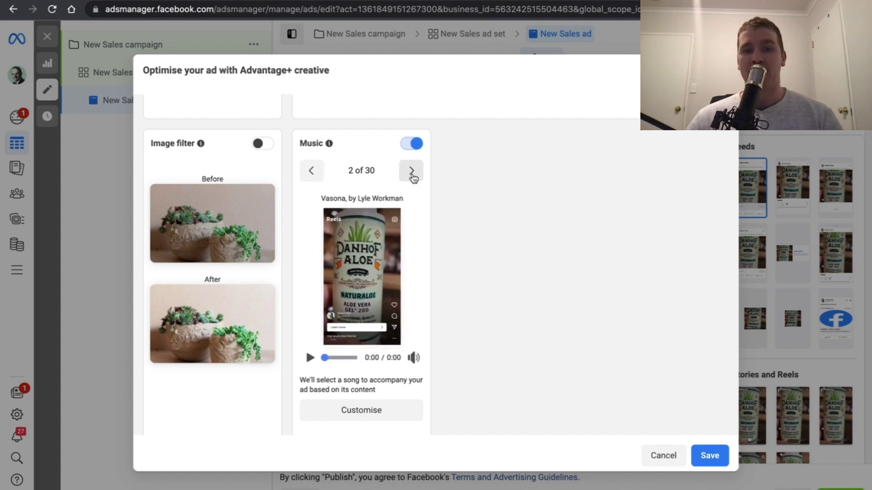
click(412, 171)
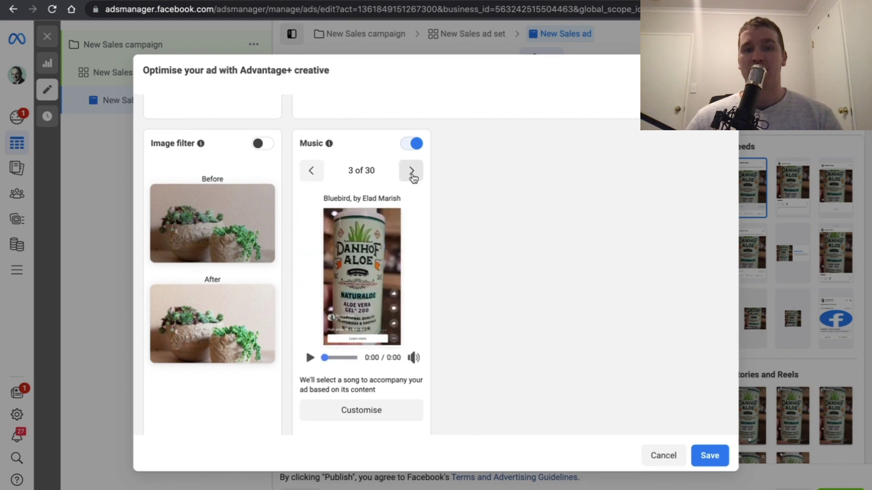
click(412, 171)
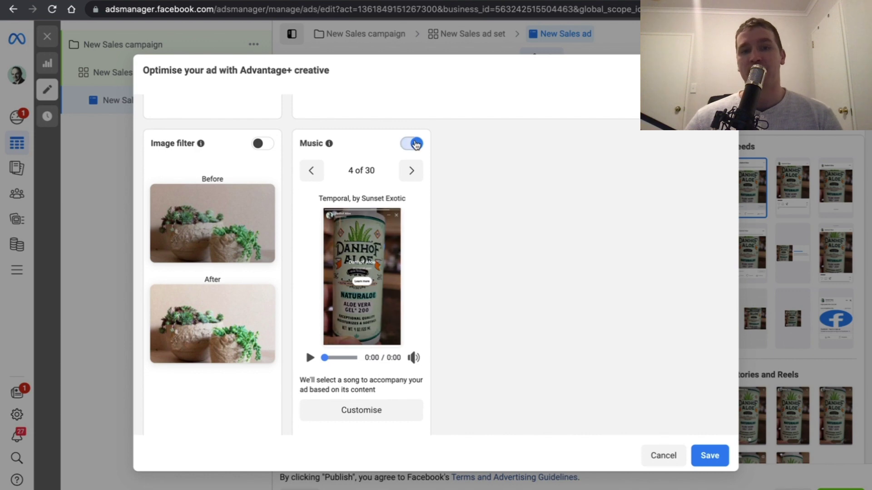
click(415, 145)
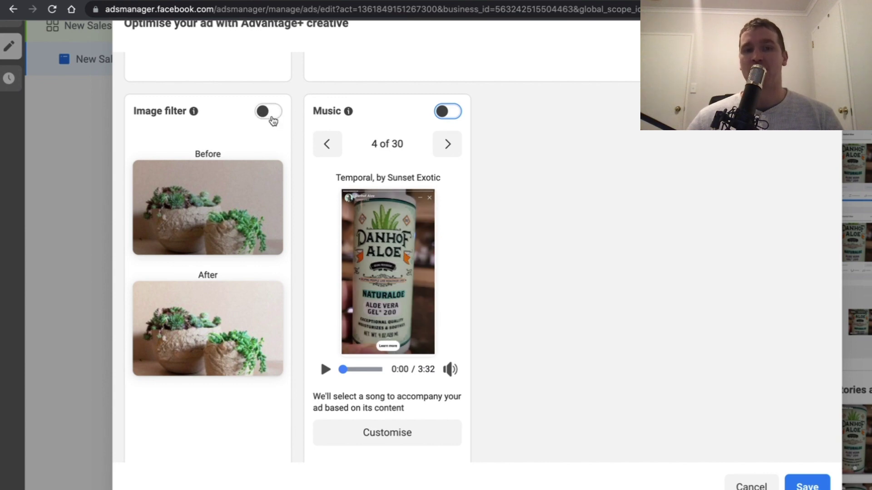
scroll(270, 116, up, 1)
scroll(272, 120, up, 4)
scroll(271, 120, up, 2)
scroll(357, 158, up, 1)
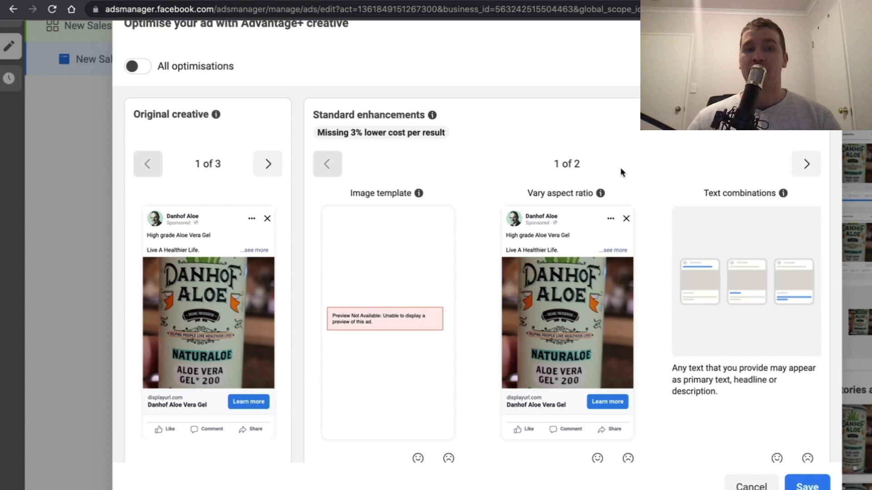
click(806, 167)
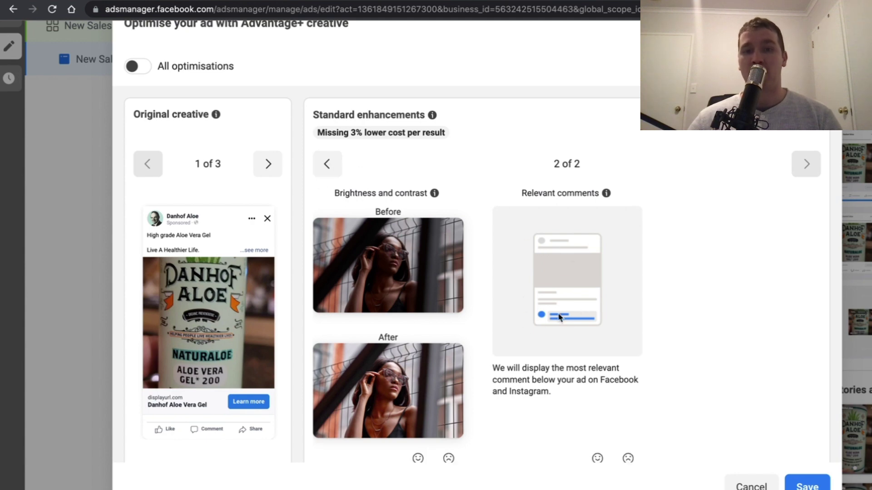
click(326, 164)
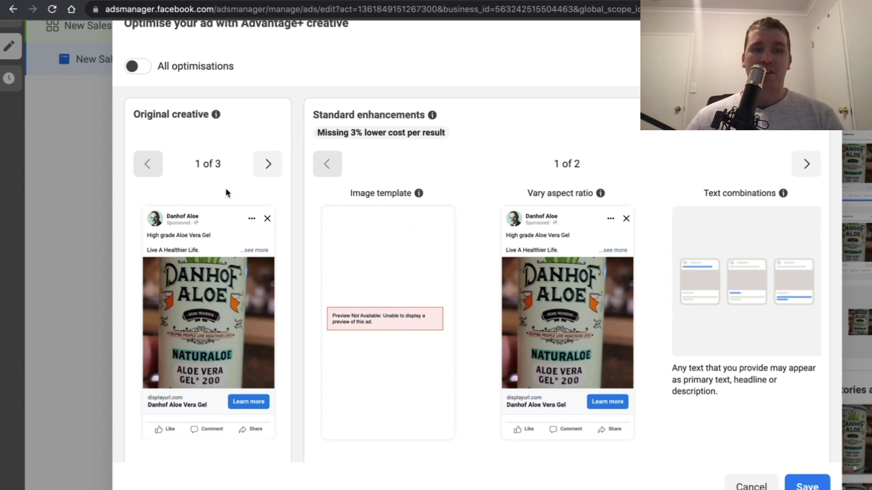
Advance the Original creative carousel to version 2 of 3, the story-format ad
click(269, 164)
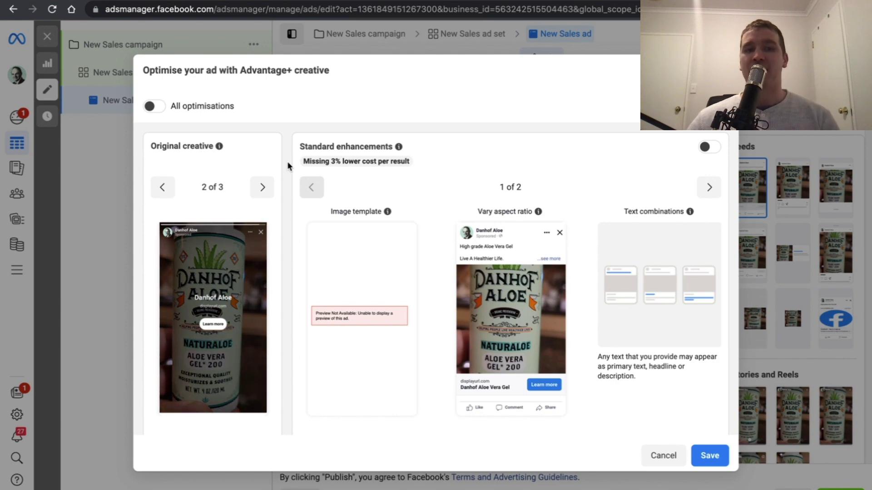
scroll(287, 161, down, 3)
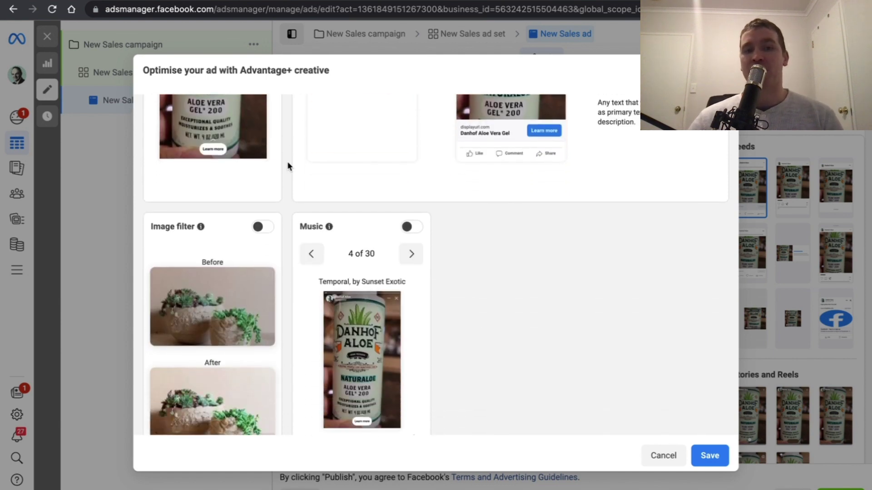
scroll(287, 162, down, 1)
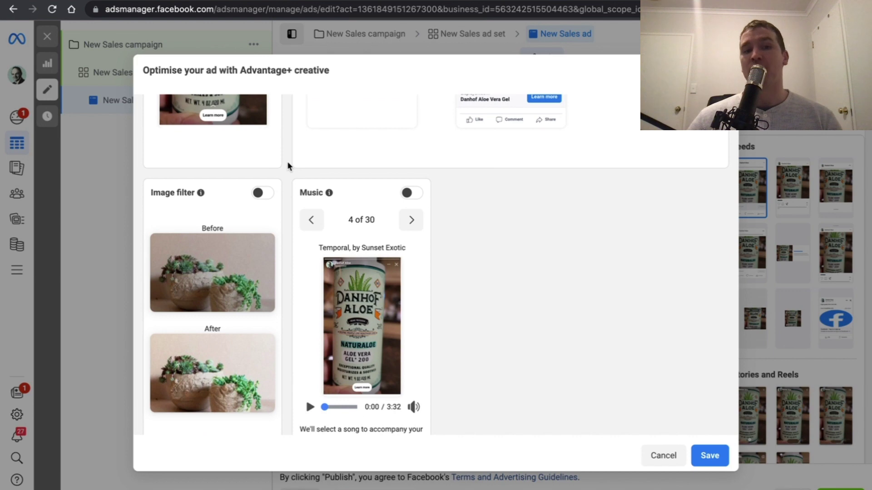